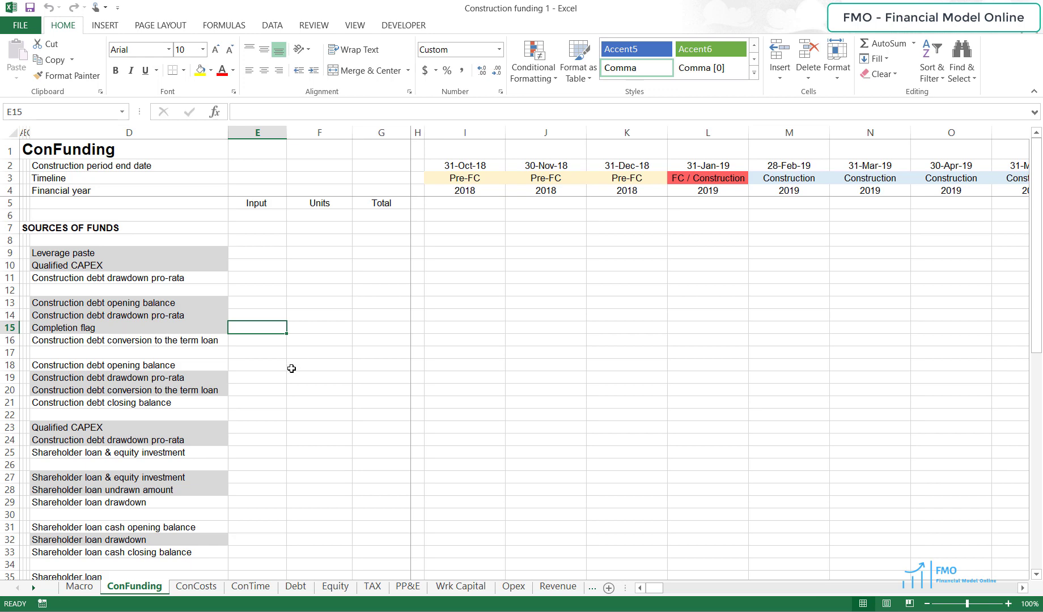
# On ConFunding, highlight the USES OF FUNDS and SOURCES OF FUNDS rows.
pyautogui.scroll(-11, 268, 400)
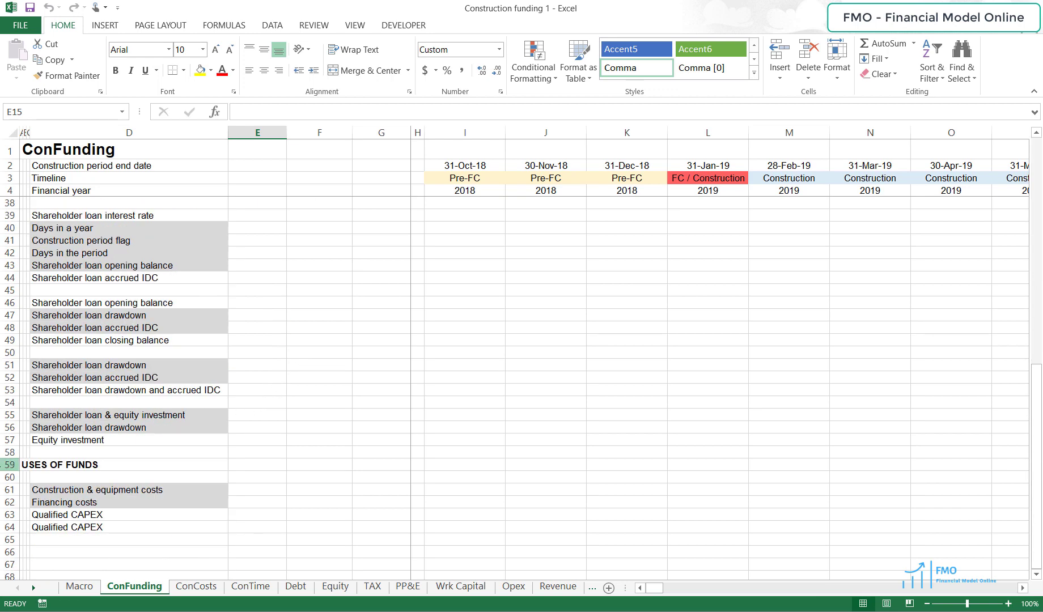
pyautogui.click(10, 465)
pyautogui.scroll(7, 239, 447)
pyautogui.scroll(4, 240, 447)
pyautogui.click(14, 228)
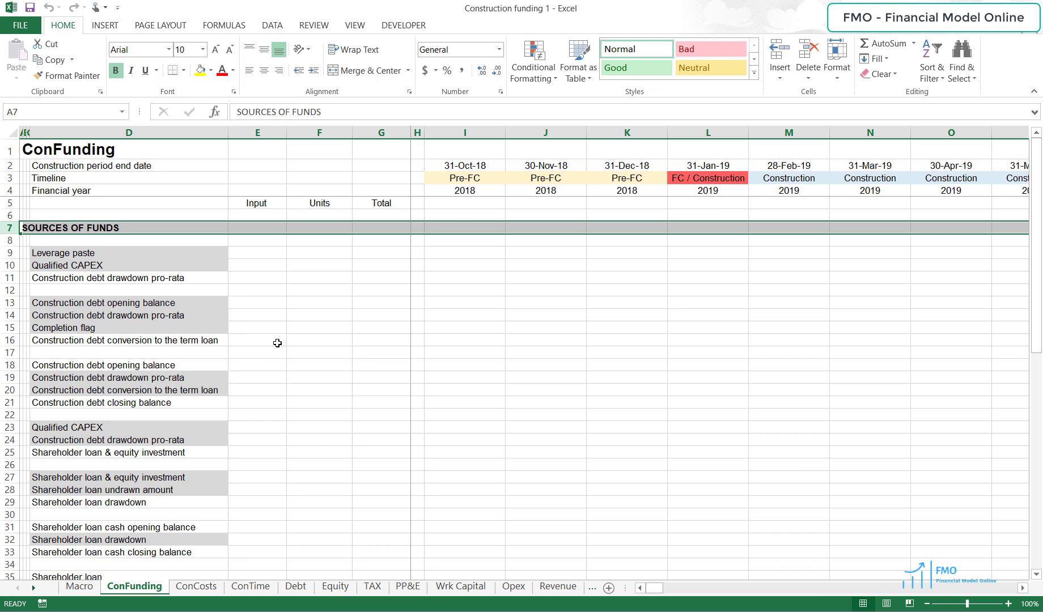
# Review the Construction & equipment costs, Financing costs and first Qualified CAPEX rows, checking ConCosts.
pyautogui.scroll(-11, 275, 346)
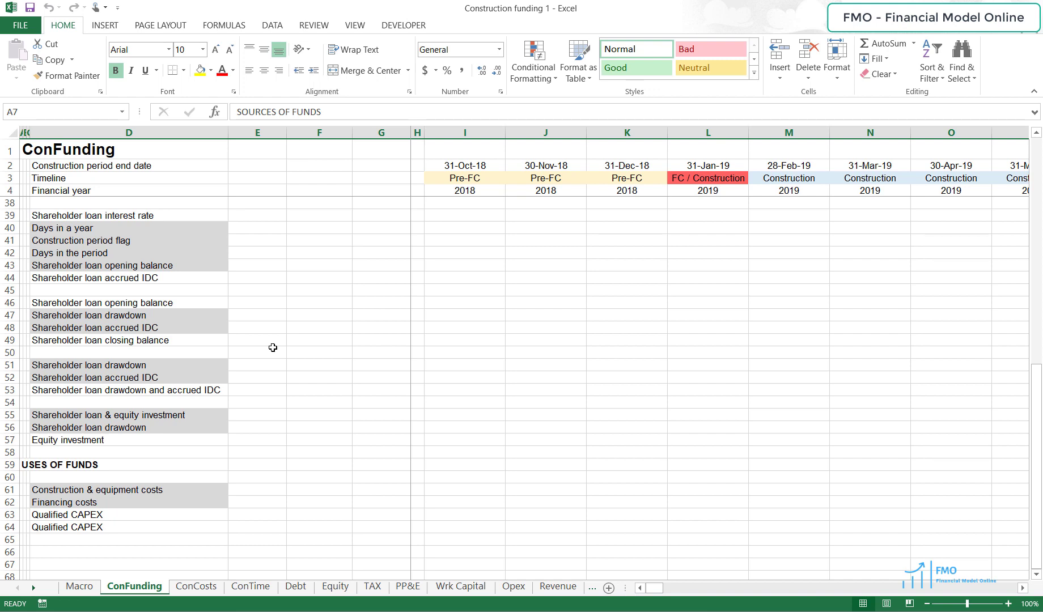
pyautogui.click(10, 490)
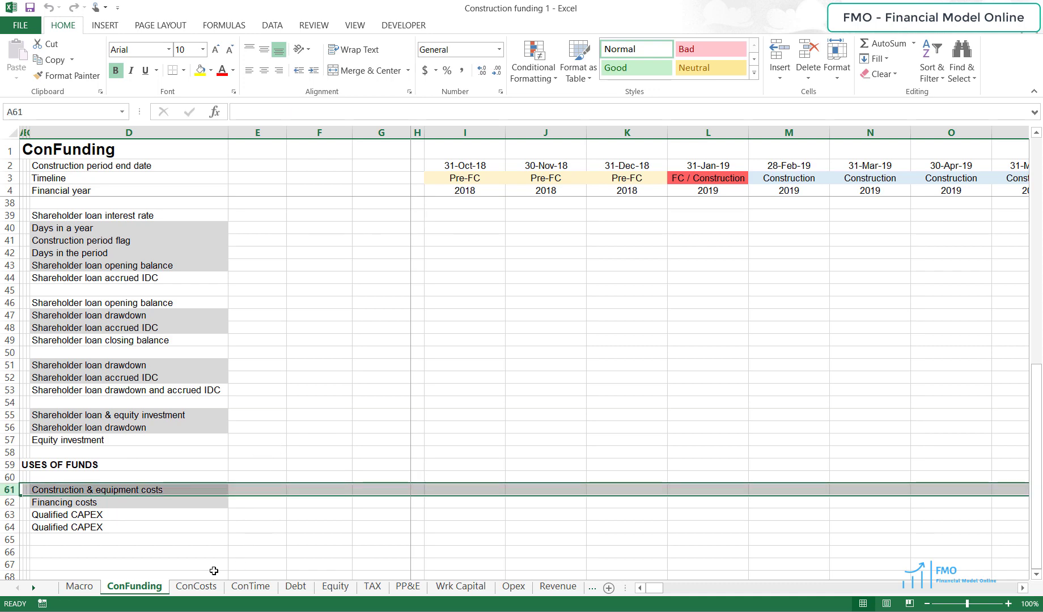
pyautogui.click(199, 586)
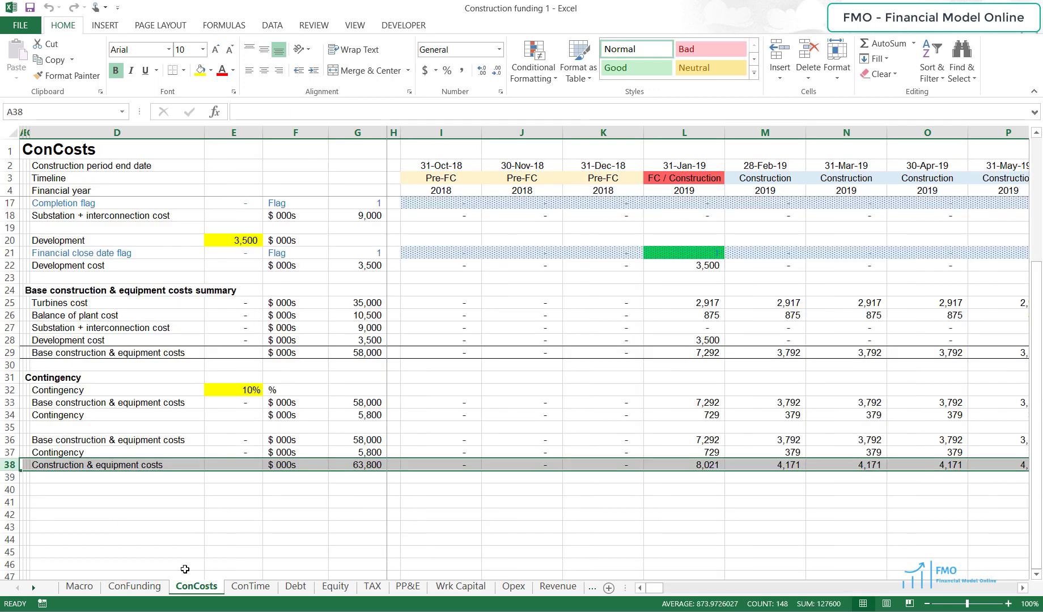
pyautogui.click(126, 588)
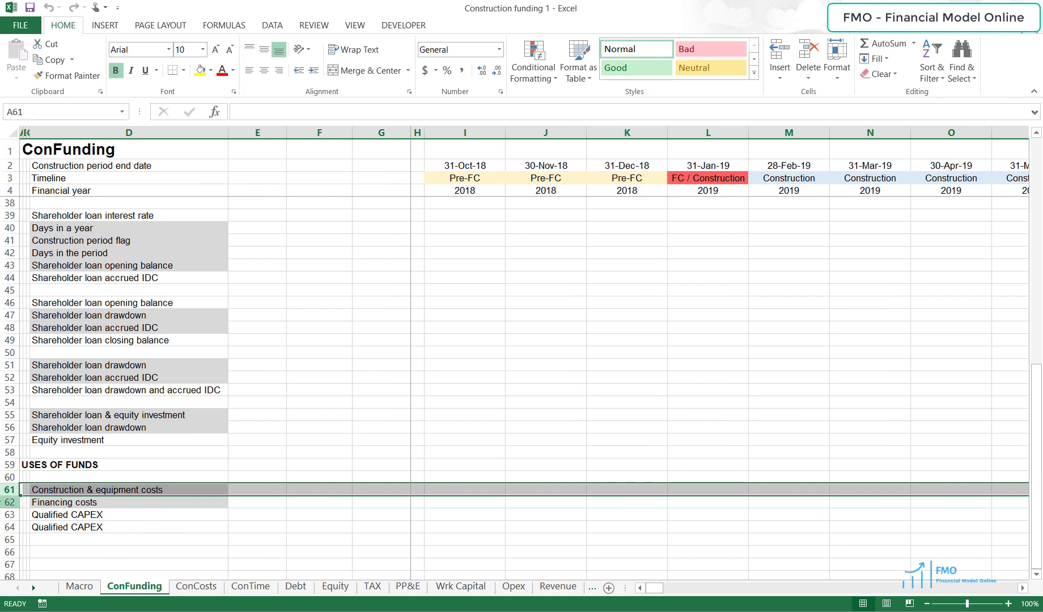
pyautogui.click(9, 503)
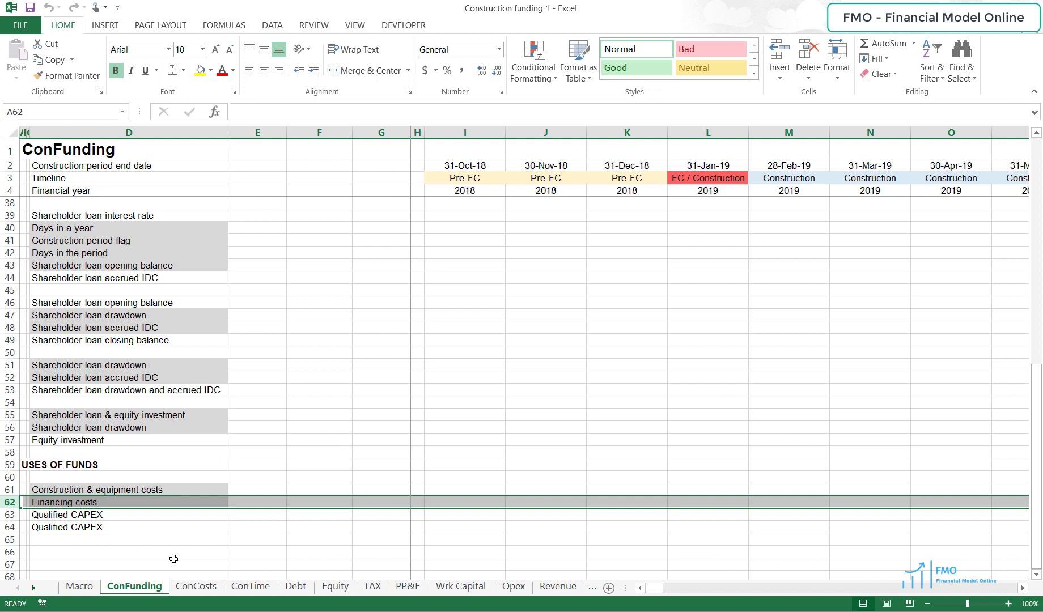
pyautogui.moveTo(10, 491); pyautogui.dragTo(8, 506)
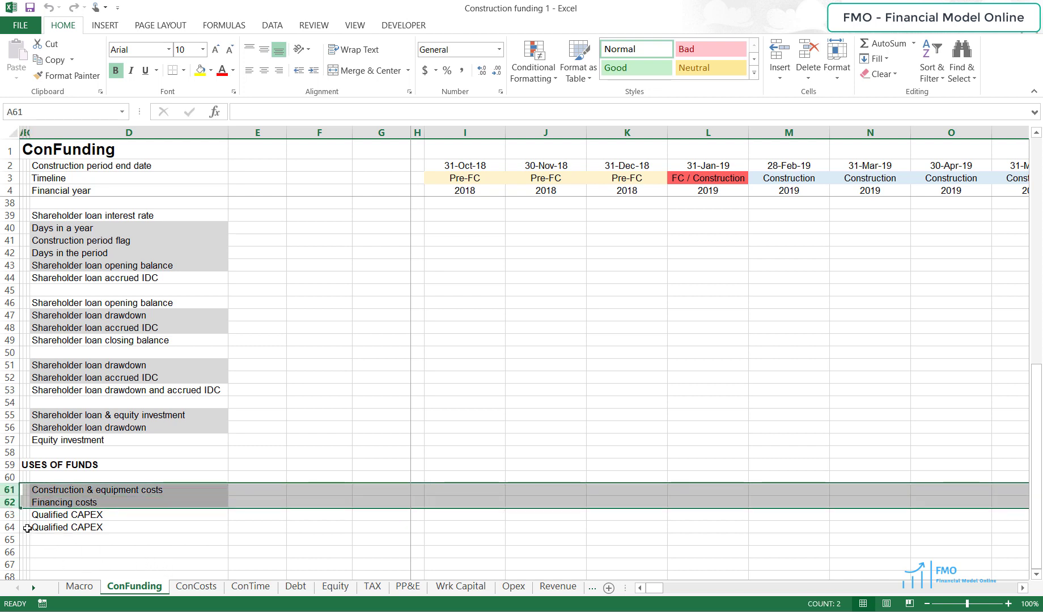
pyautogui.click(4, 514)
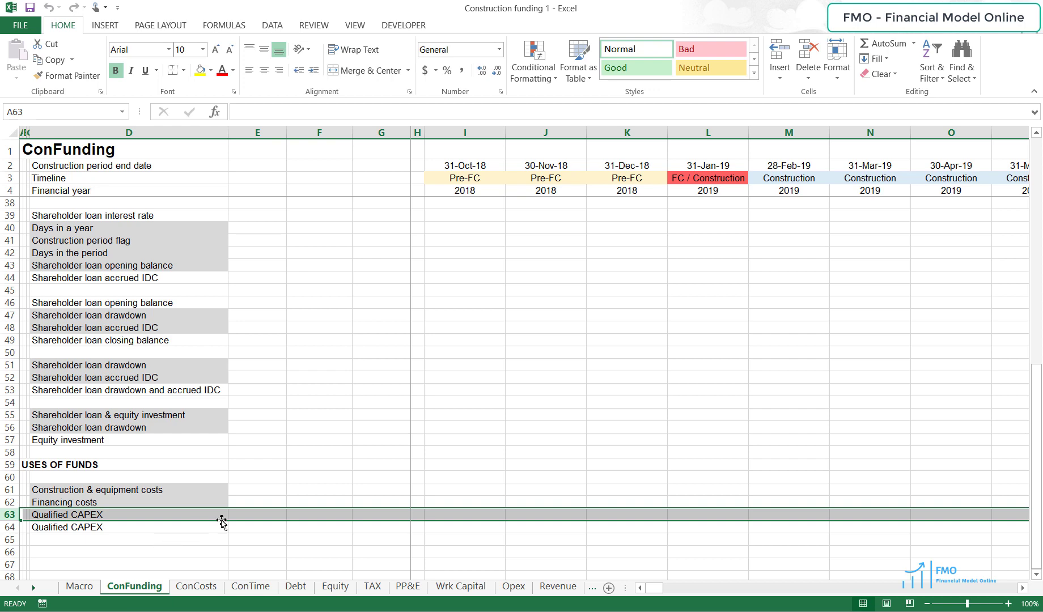
# Highlight the Leverage paste and Construction debt drawdown pro-rata rows.
pyautogui.scroll(11, 223, 520)
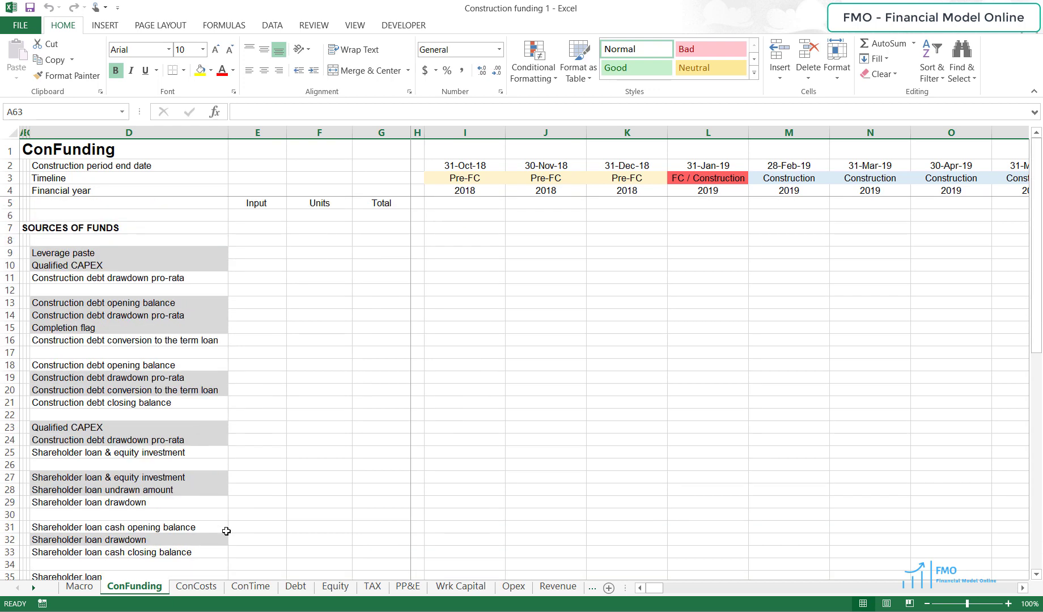
pyautogui.click(9, 253)
pyautogui.click(10, 278)
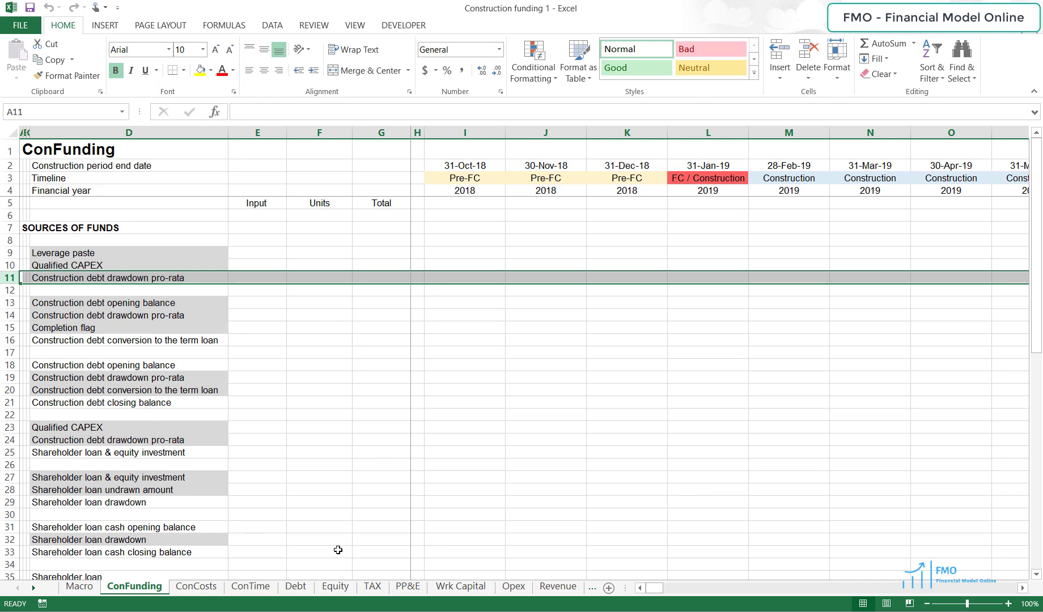
# On the Debt sheet, inspect the Construction debt size total of 47,791 in E70.
pyautogui.click(295, 587)
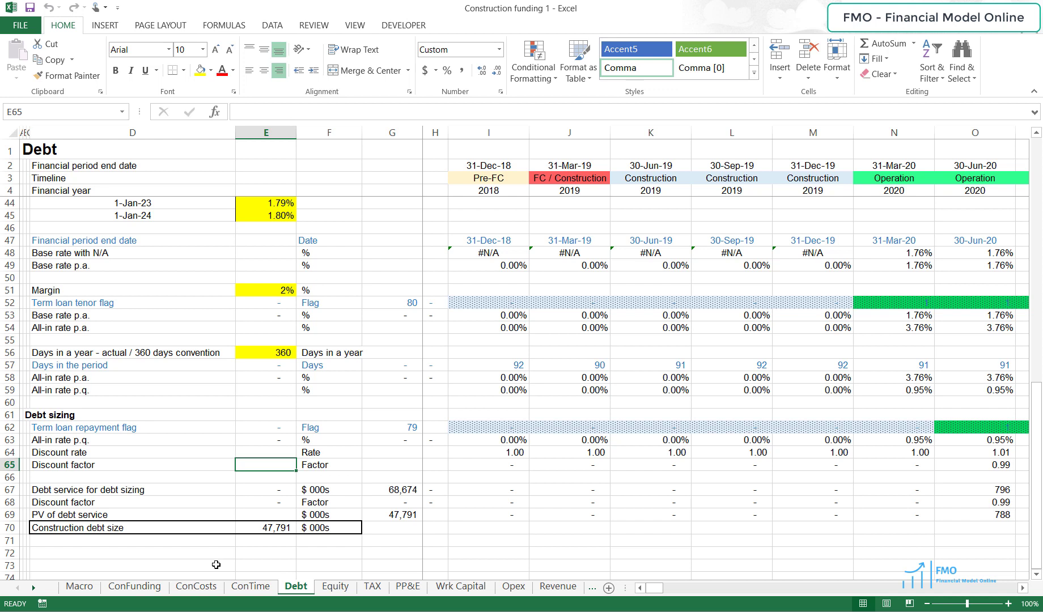
pyautogui.click(17, 528)
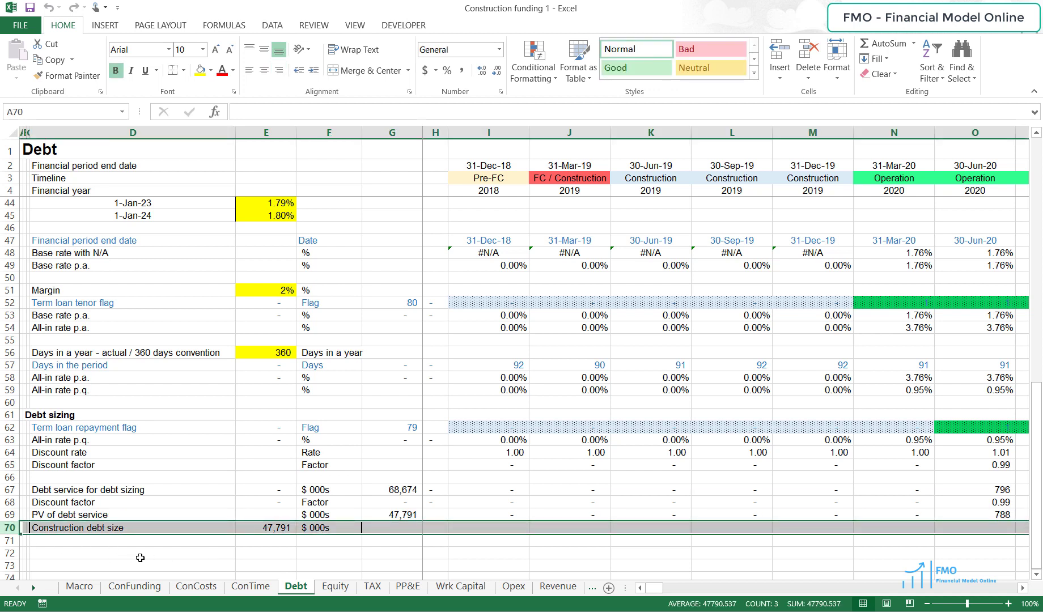
pyautogui.click(263, 528)
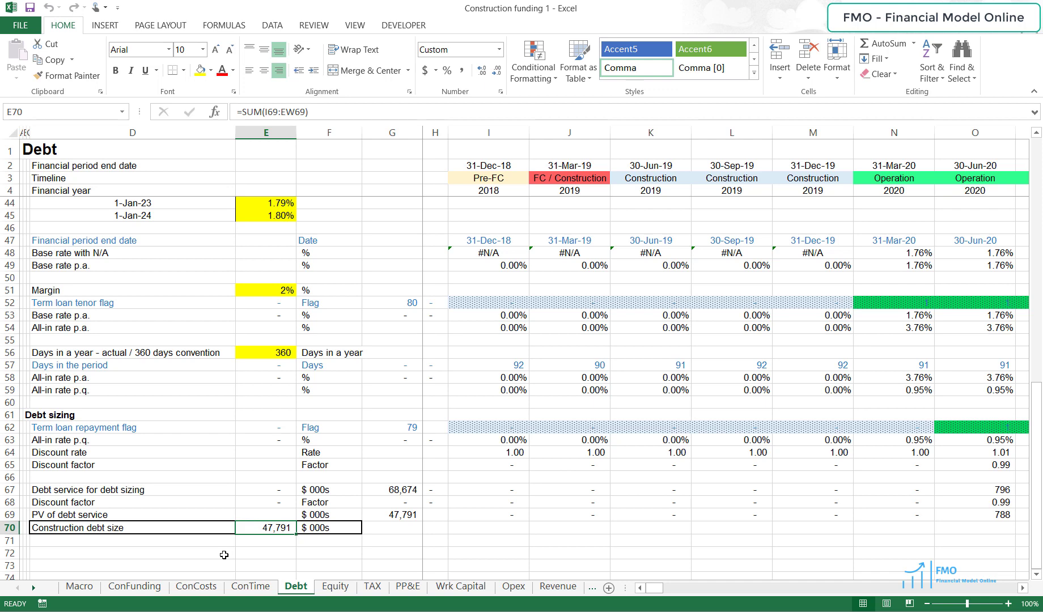
# On ConFunding, select timeline columns L:N and review the debt drawdown, Leverage paste and Qualified CAPEX rows.
pyautogui.click(136, 579)
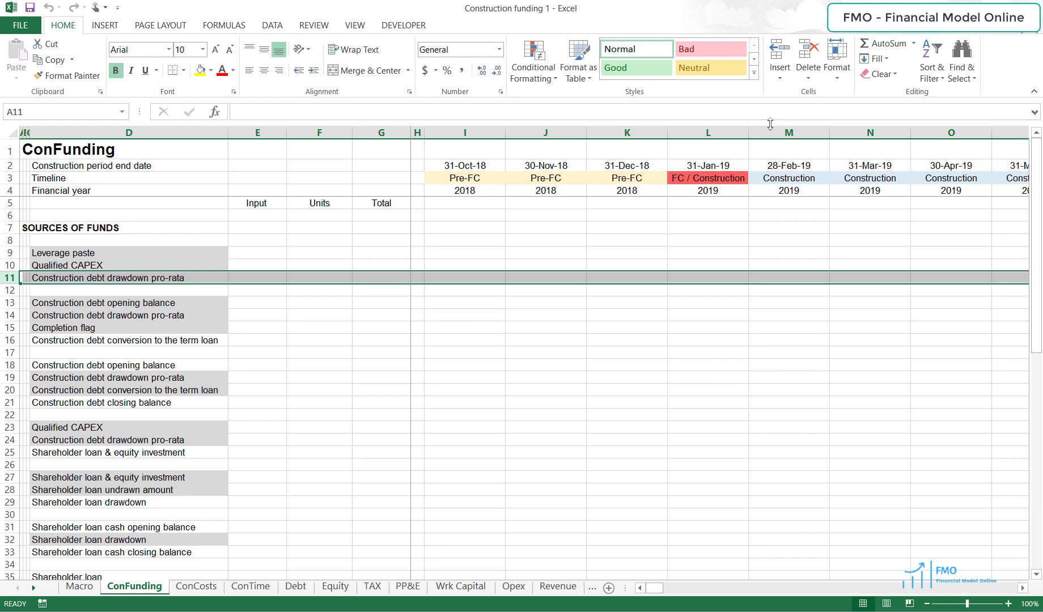
pyautogui.moveTo(728, 132); pyautogui.dragTo(870, 138)
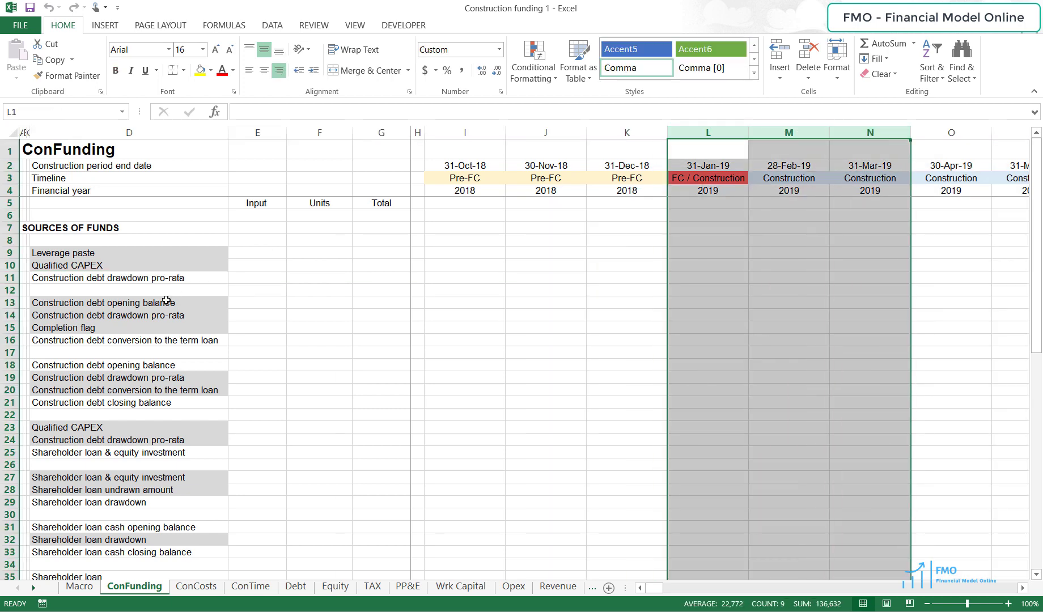
pyautogui.click(10, 278)
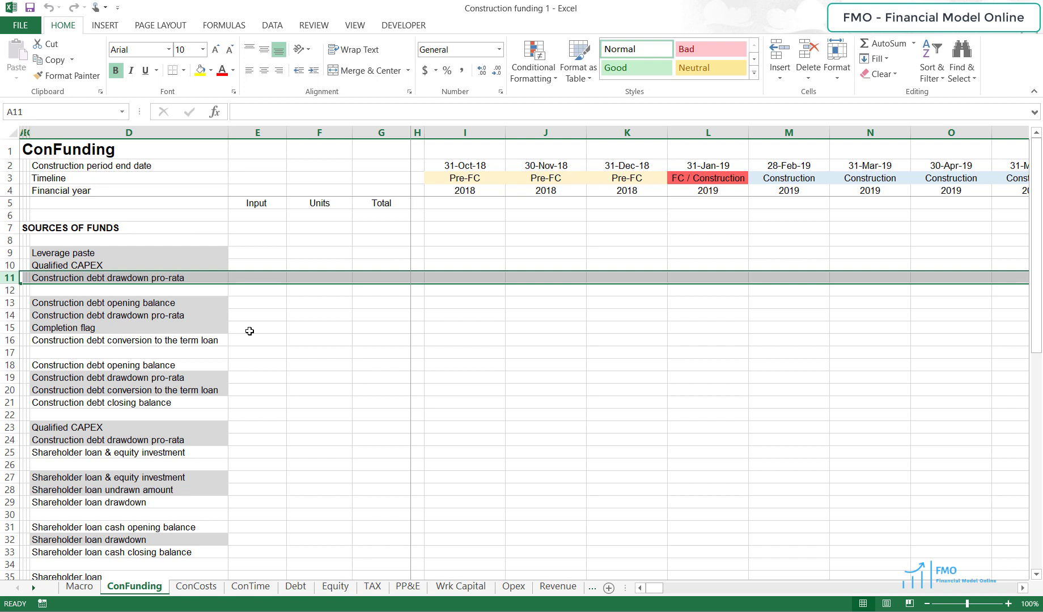
pyautogui.click(10, 253)
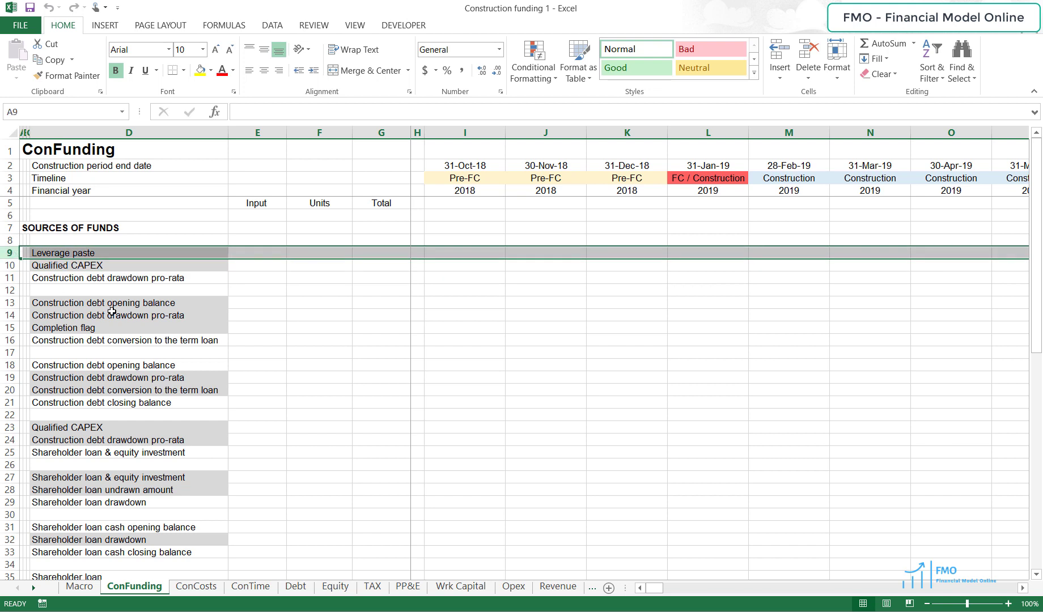
pyautogui.click(12, 265)
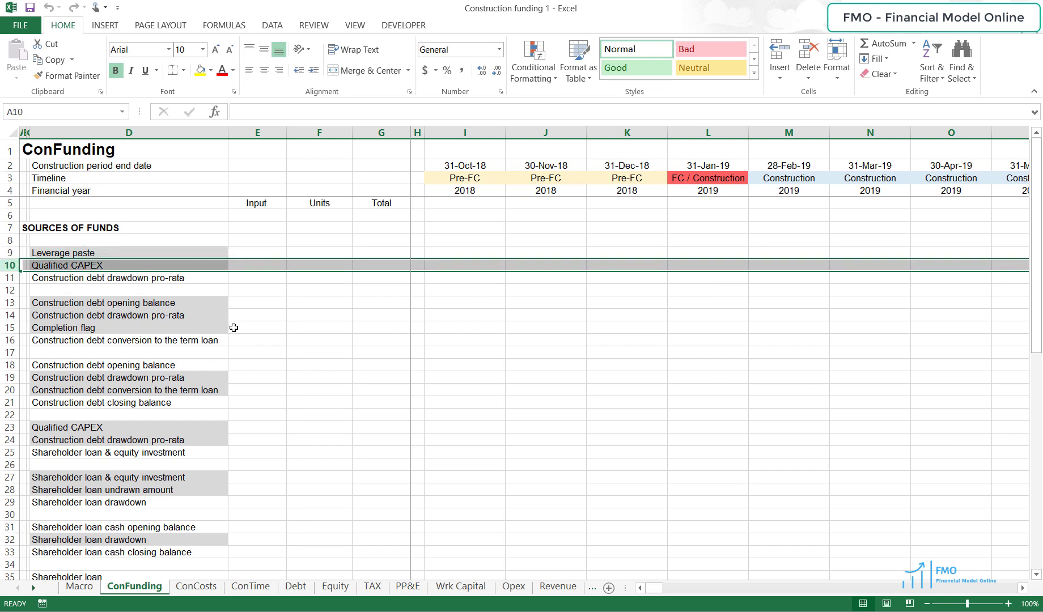
pyautogui.click(12, 254)
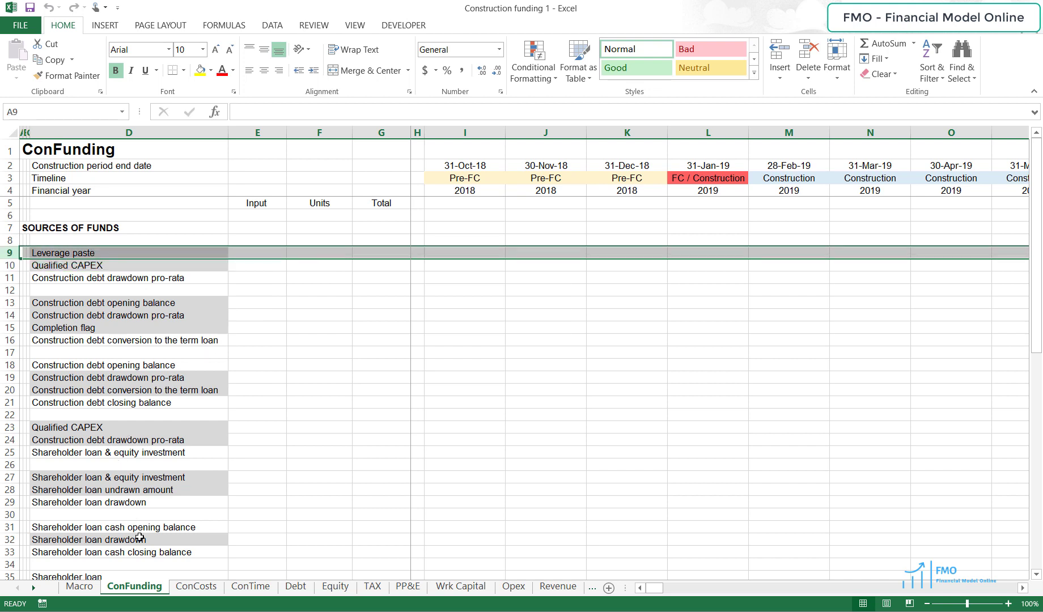
# On the Macro sheet, mark E11:E12 and the Construction debt size label, cross-checking the Debt sheet.
pyautogui.click(79, 586)
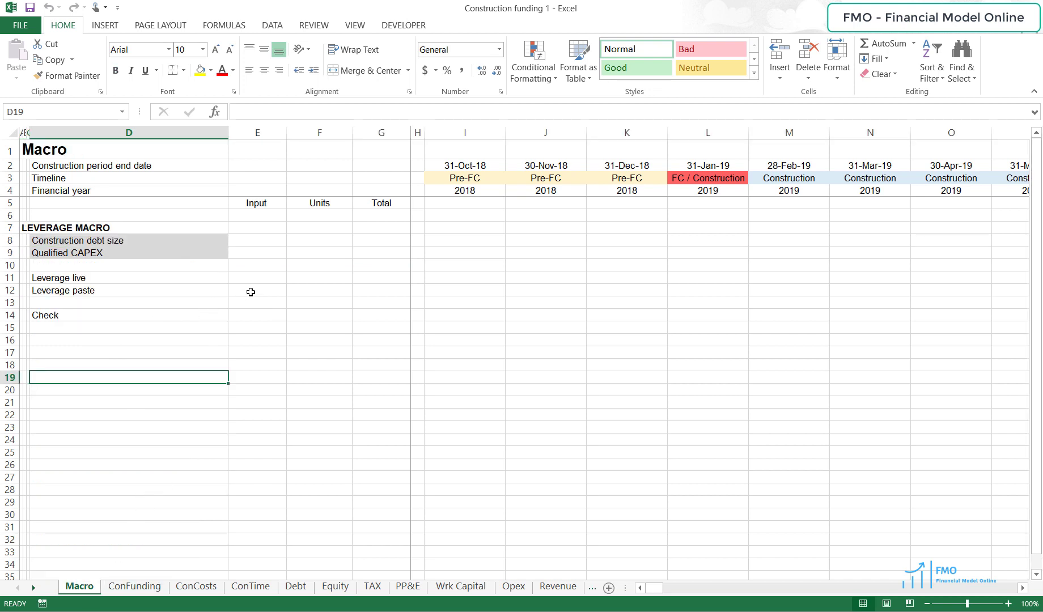
pyautogui.moveTo(259, 277); pyautogui.dragTo(258, 290)
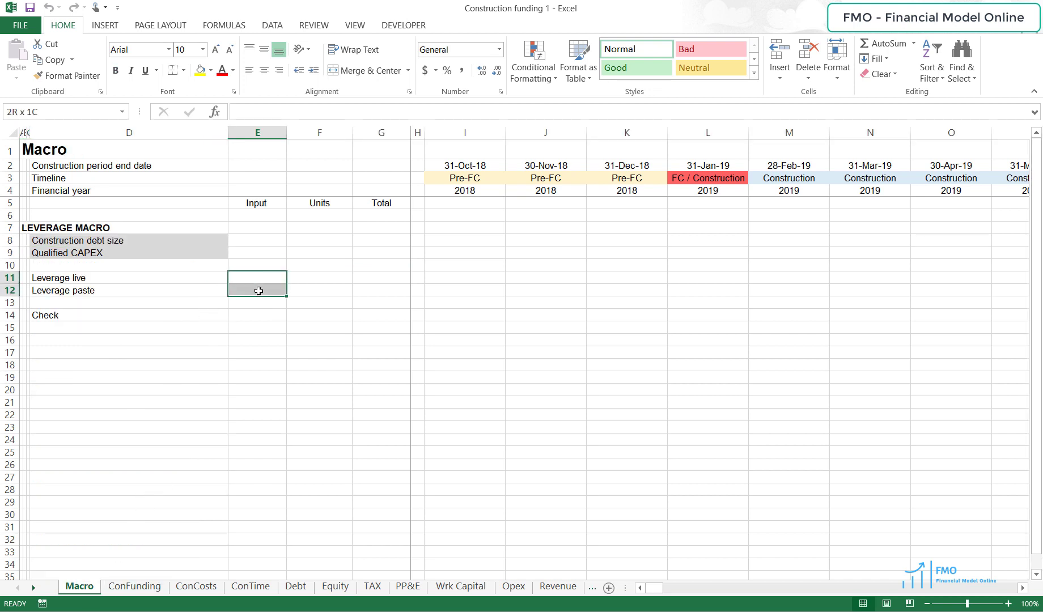
pyautogui.click(148, 243)
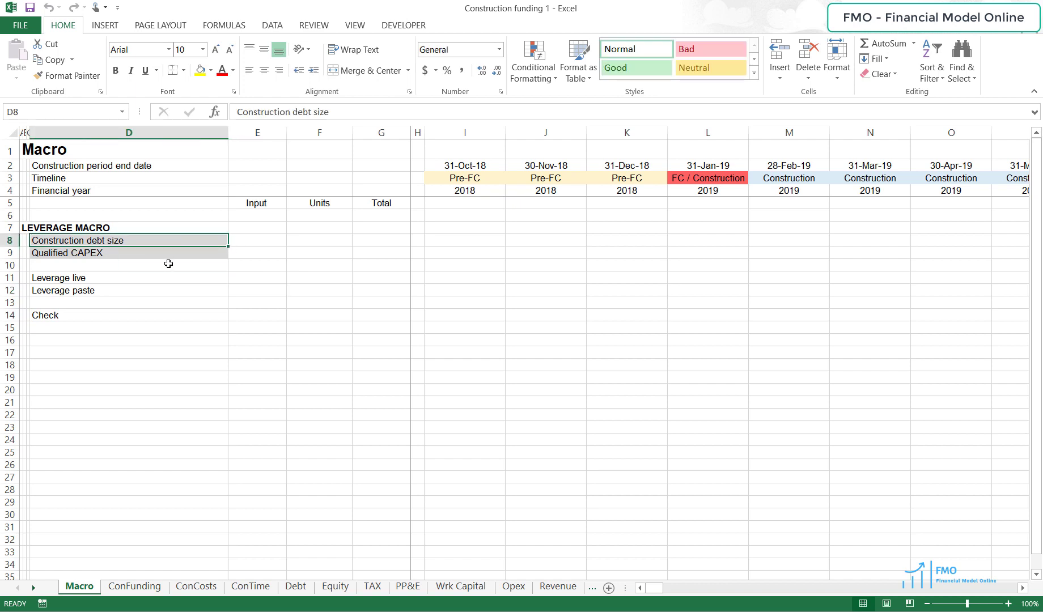
pyautogui.click(296, 586)
pyautogui.click(80, 586)
# Match the Qualified CAPEX label to ConFunding's second Qualified CAPEX row, then select inputs E8:E9 and E11.
pyautogui.click(118, 252)
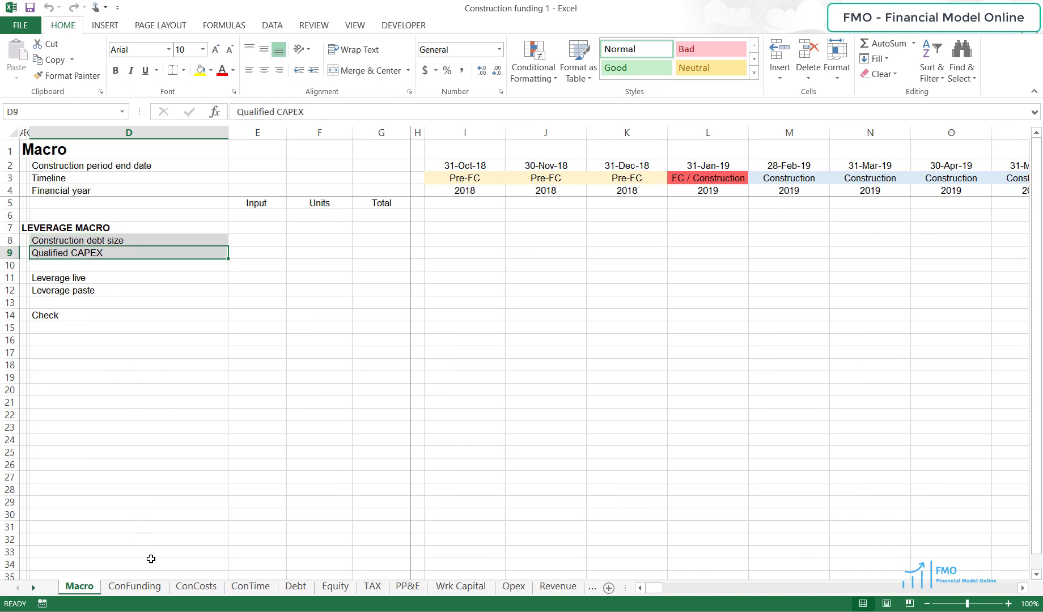
pyautogui.click(145, 591)
pyautogui.scroll(-13, 199, 502)
pyautogui.click(10, 452)
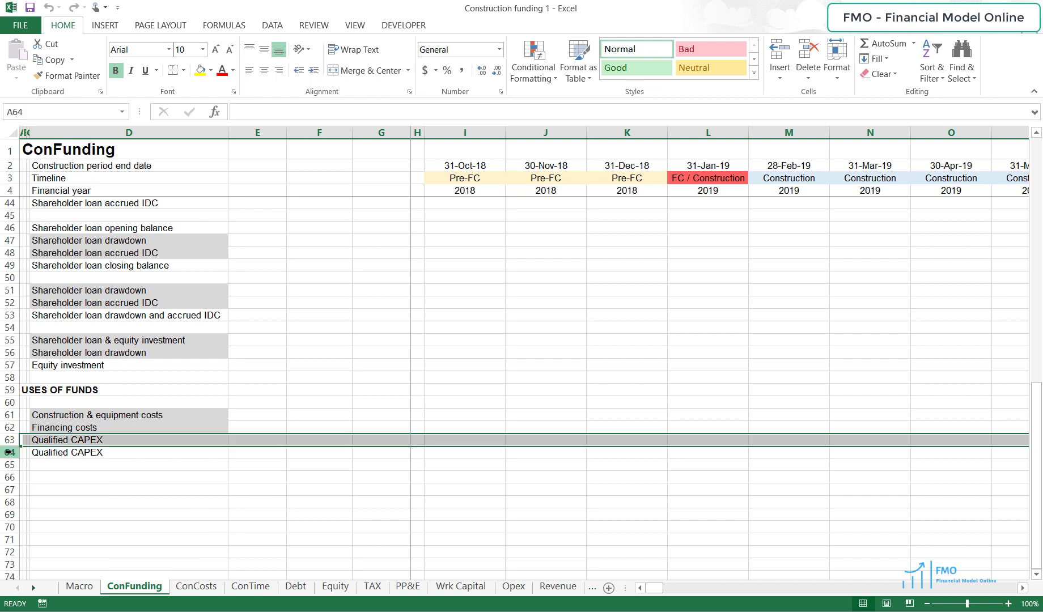
pyautogui.click(80, 587)
pyautogui.moveTo(256, 240); pyautogui.dragTo(259, 254)
pyautogui.click(245, 279)
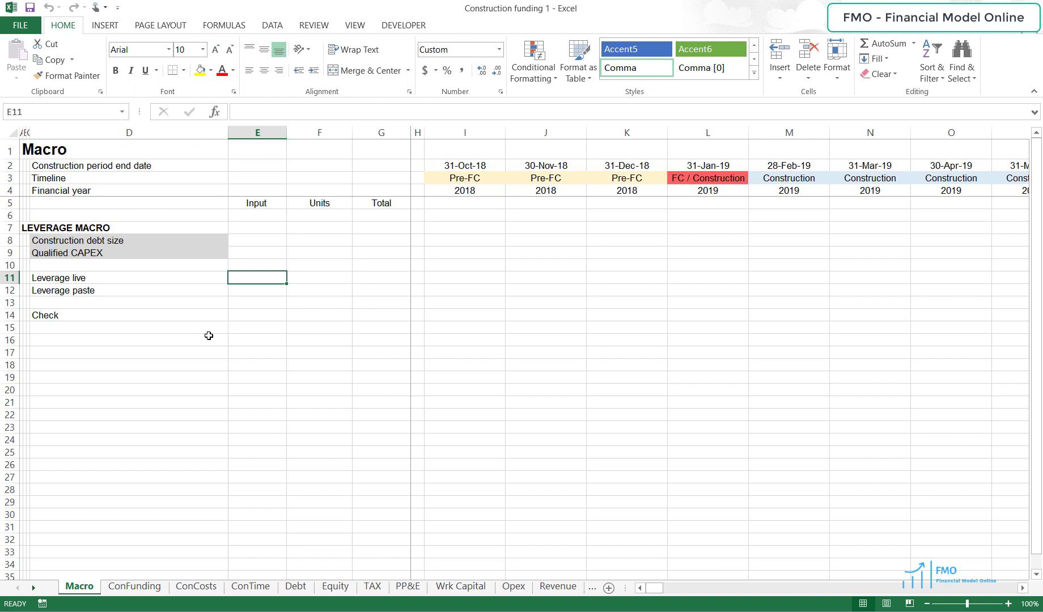
# Show the Financing costs row in ConFunding's USES OF FUNDS section.
pyautogui.click(134, 586)
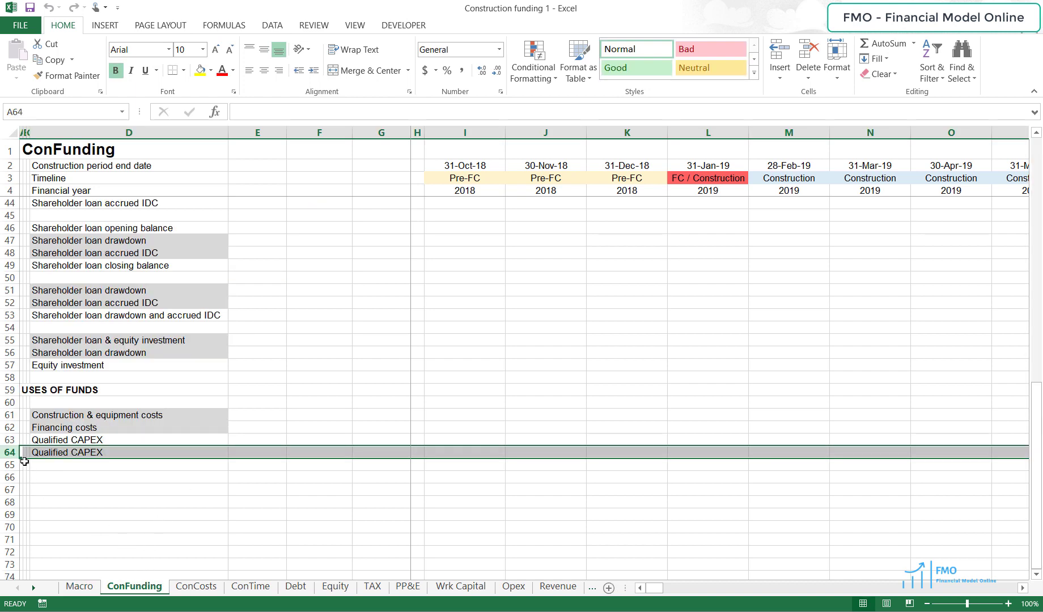
pyautogui.click(12, 428)
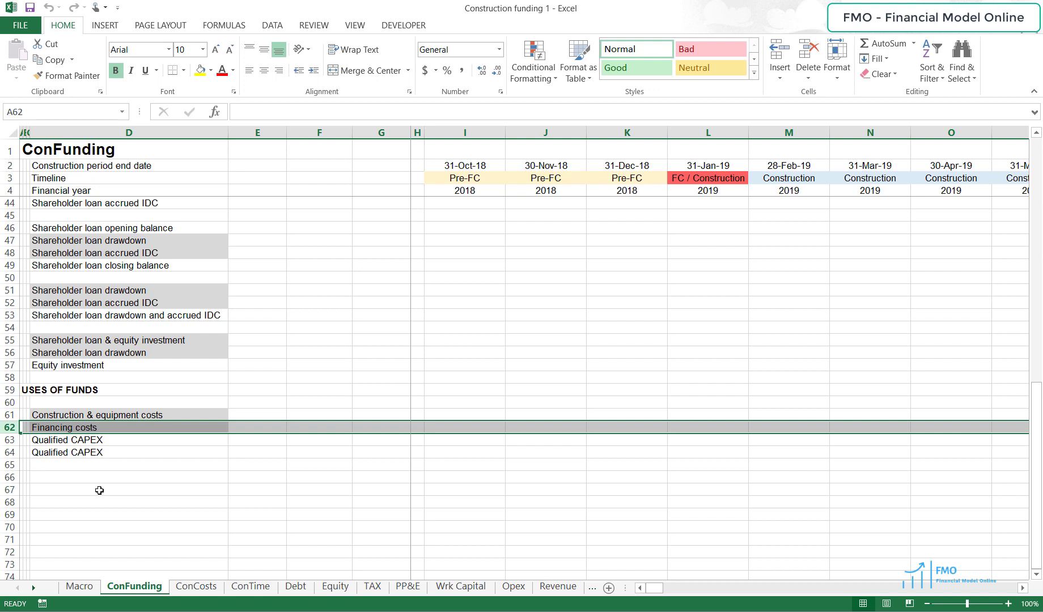
# On the Macro sheet, mark the blank inputs E11:E12 and E8:E9, then select E11.
pyautogui.click(79, 586)
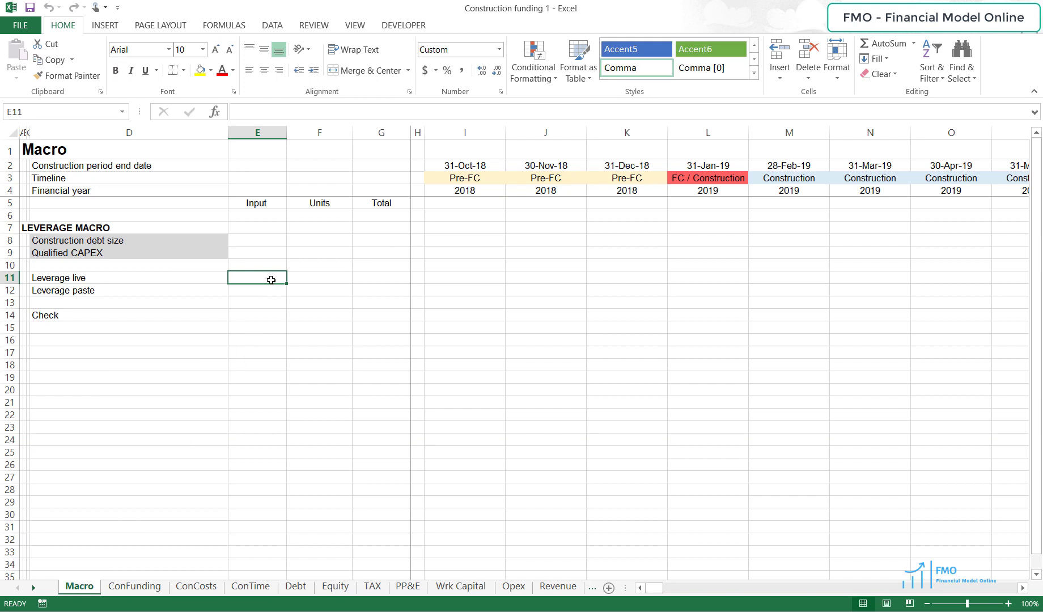
pyautogui.moveTo(271, 278); pyautogui.dragTo(270, 291)
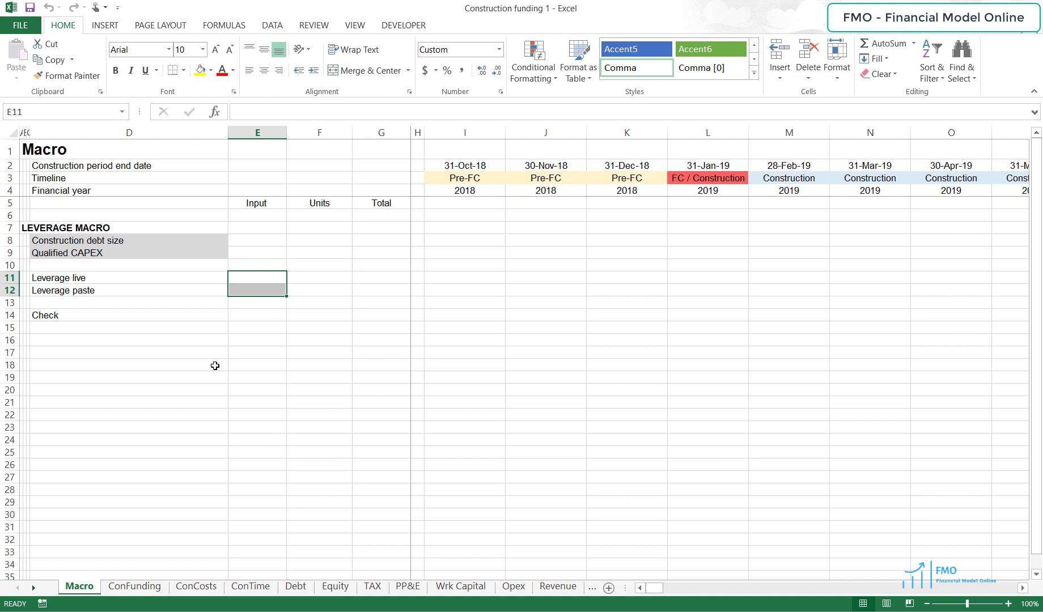
pyautogui.click(264, 243)
pyautogui.moveTo(265, 243); pyautogui.dragTo(263, 252)
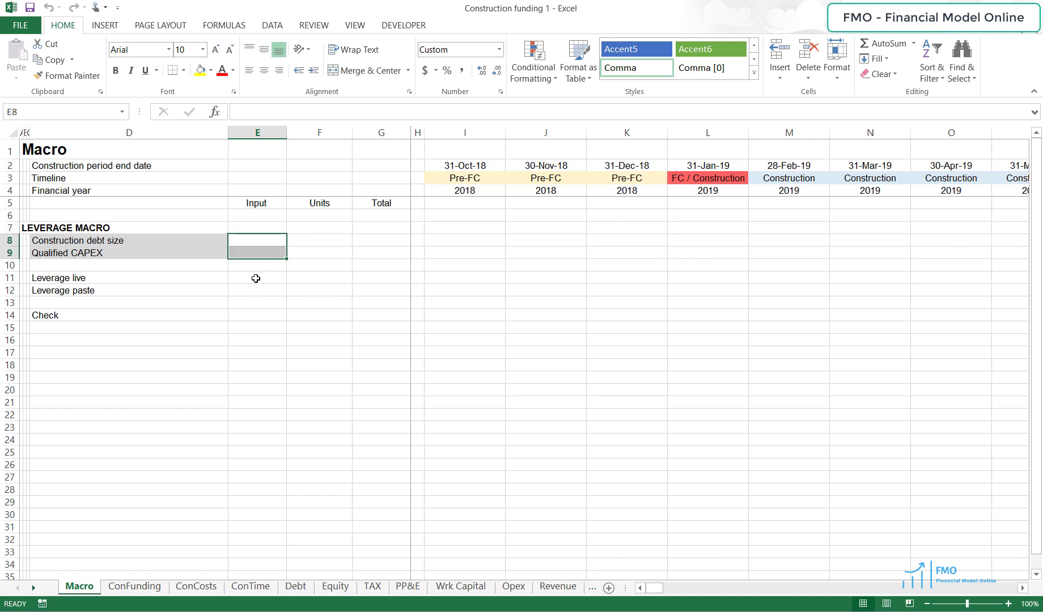
pyautogui.click(255, 278)
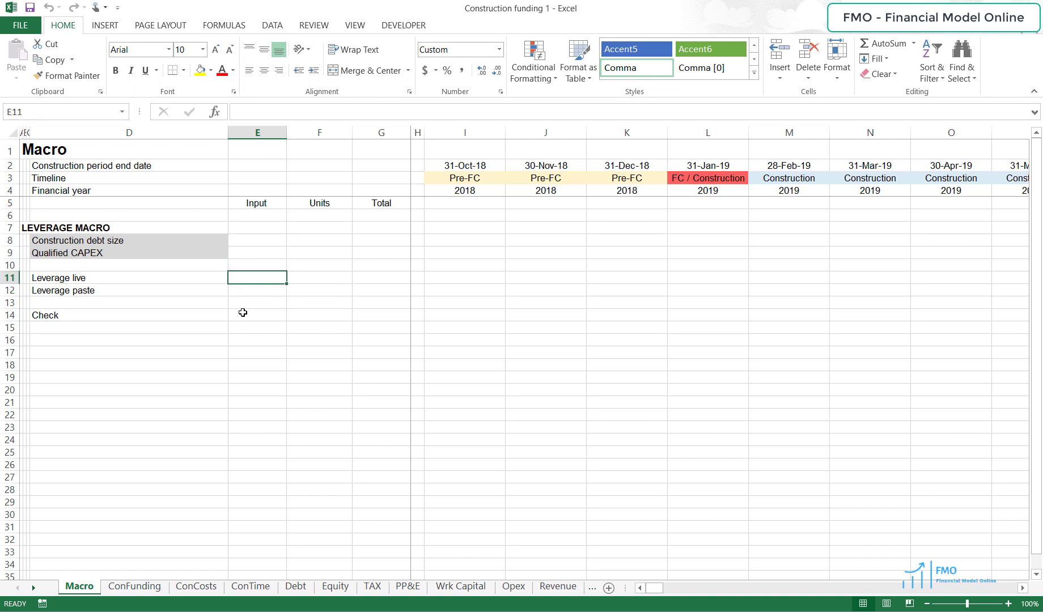
# On ConFunding, point out the Leverage paste input, debt drawdown pro-rata and debt closing balance rows.
pyautogui.click(133, 589)
pyautogui.scroll(5, 196, 335)
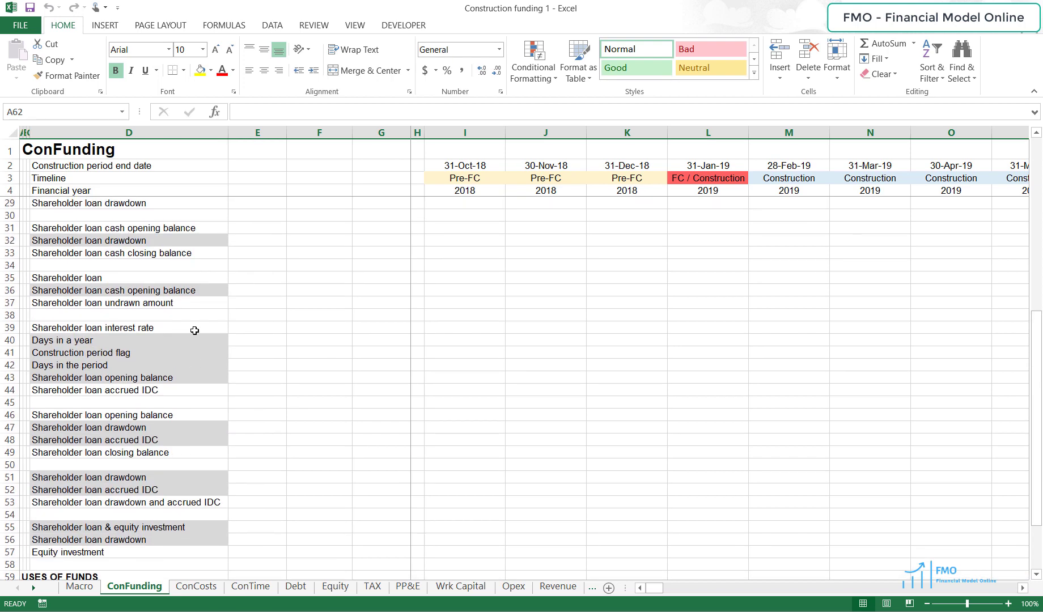
pyautogui.scroll(8, 194, 331)
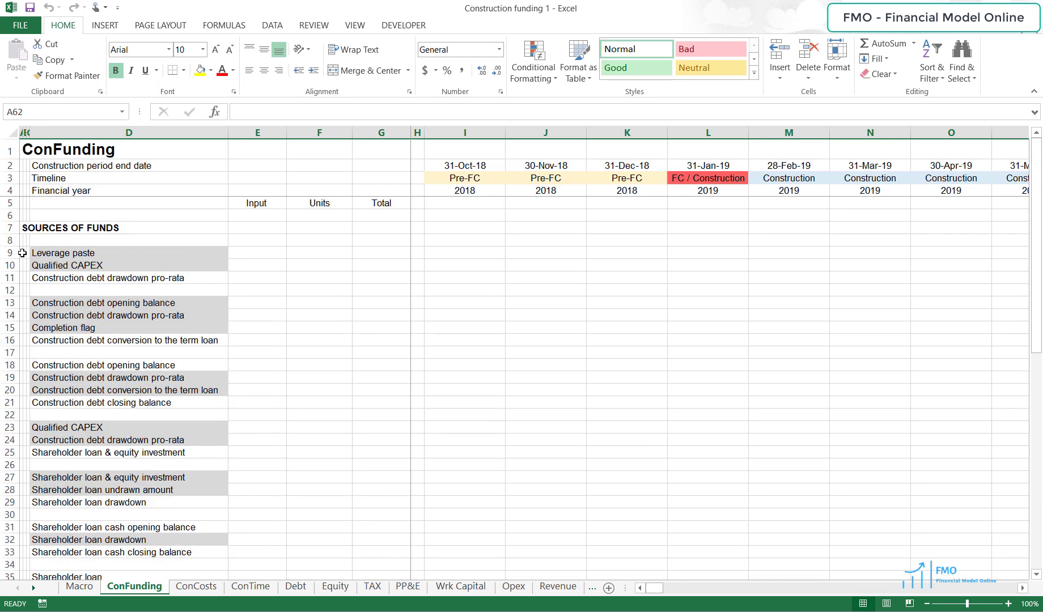
pyautogui.click(255, 250)
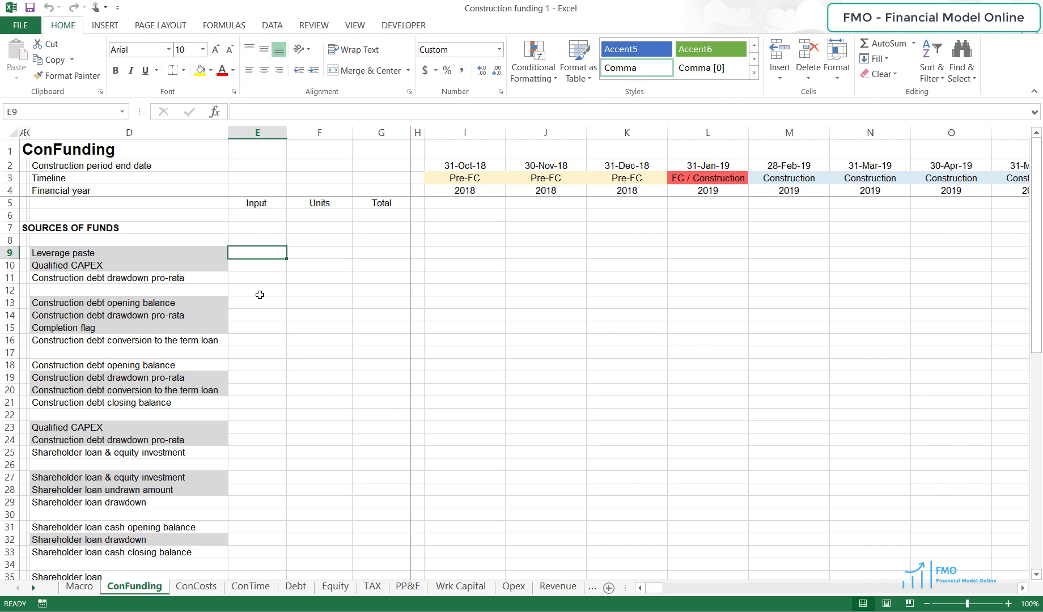
pyautogui.click(11, 279)
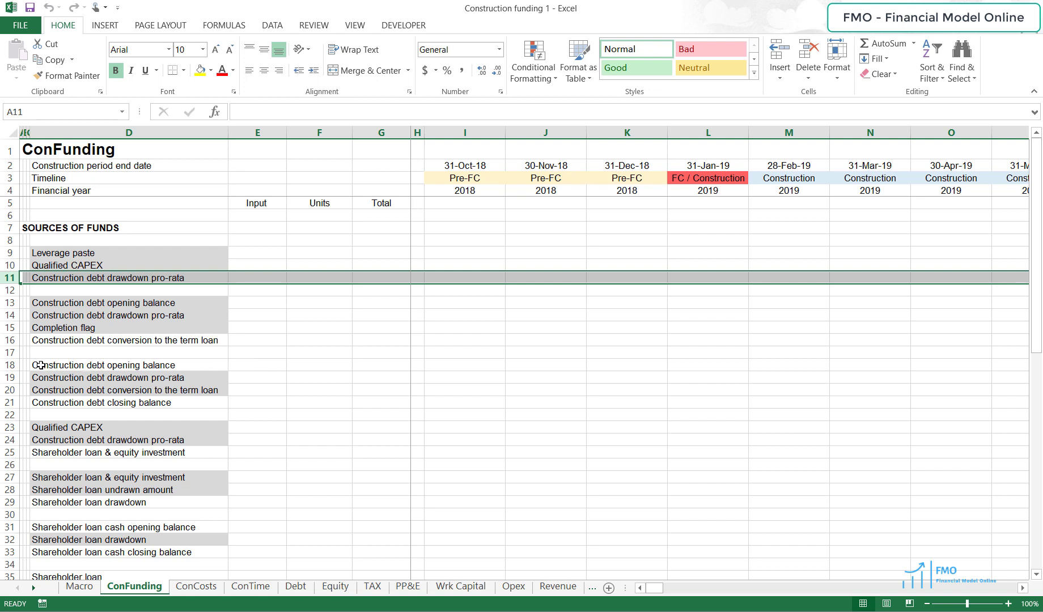
pyautogui.click(7, 402)
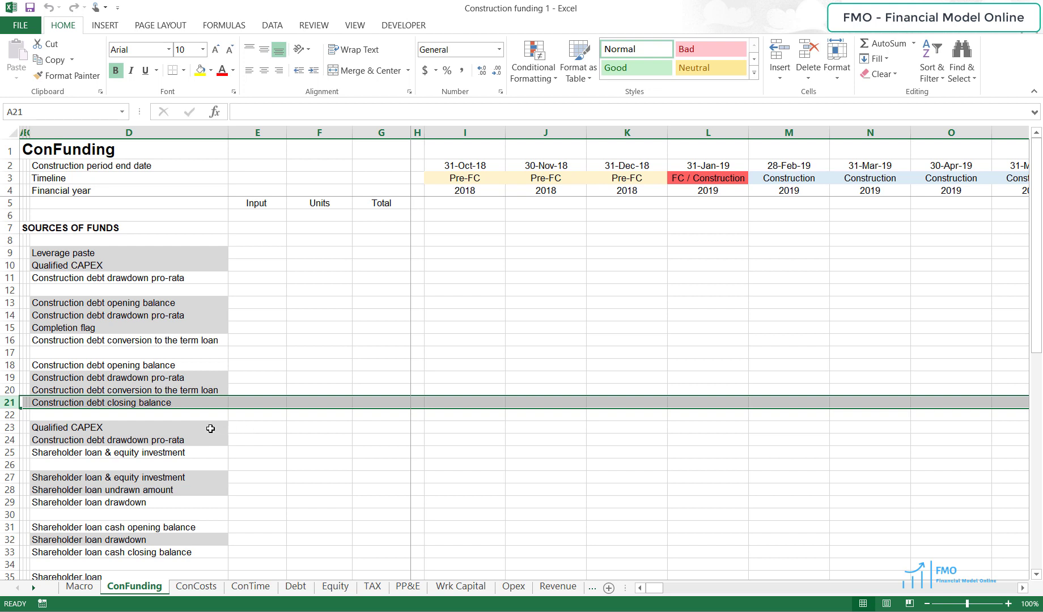
pyautogui.scroll(-2, 222, 431)
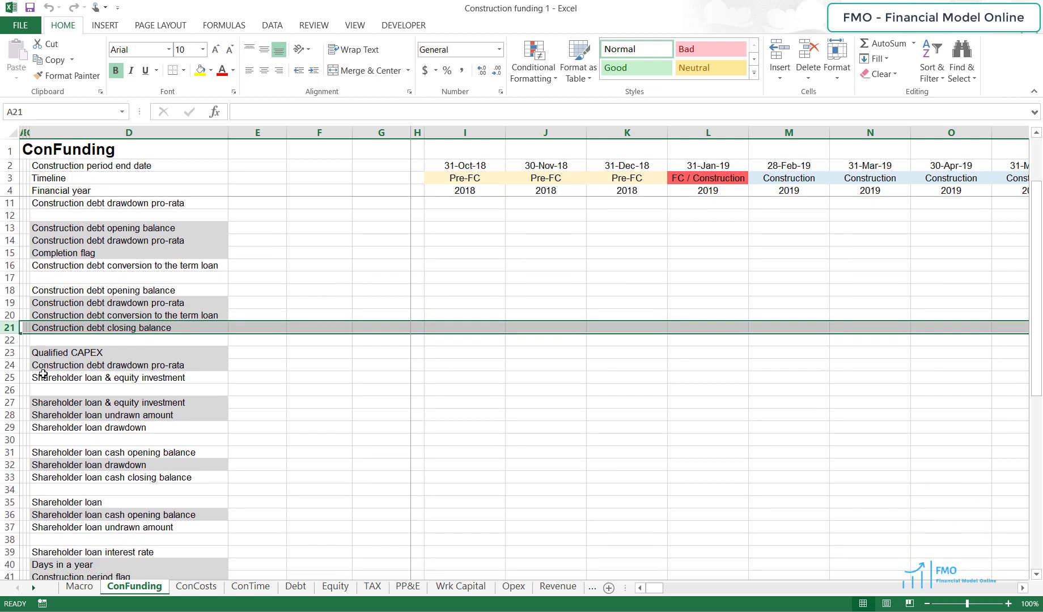
pyautogui.click(10, 365)
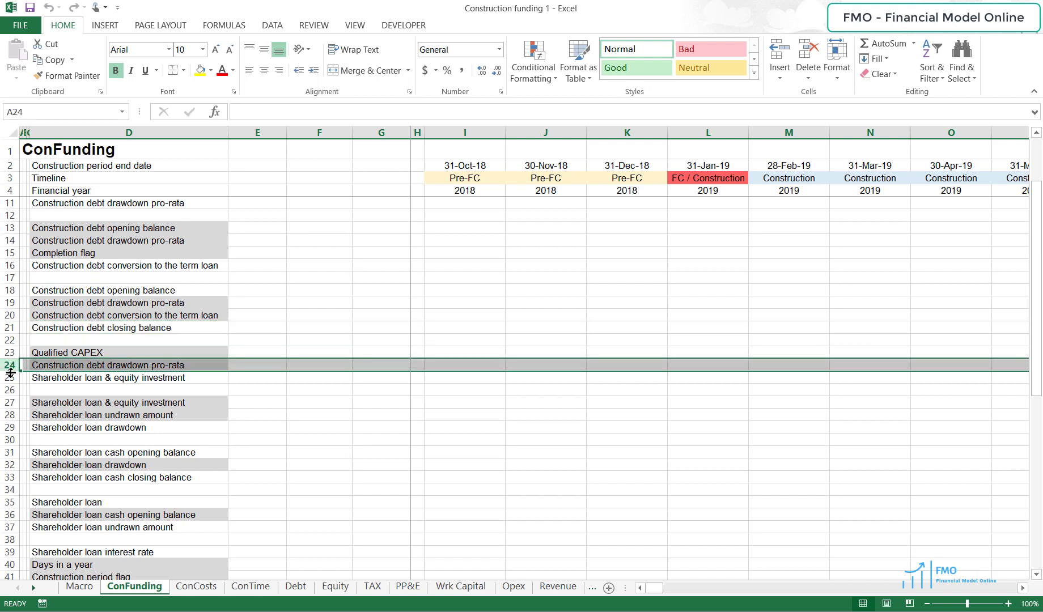
pyautogui.moveTo(7, 352); pyautogui.dragTo(10, 365)
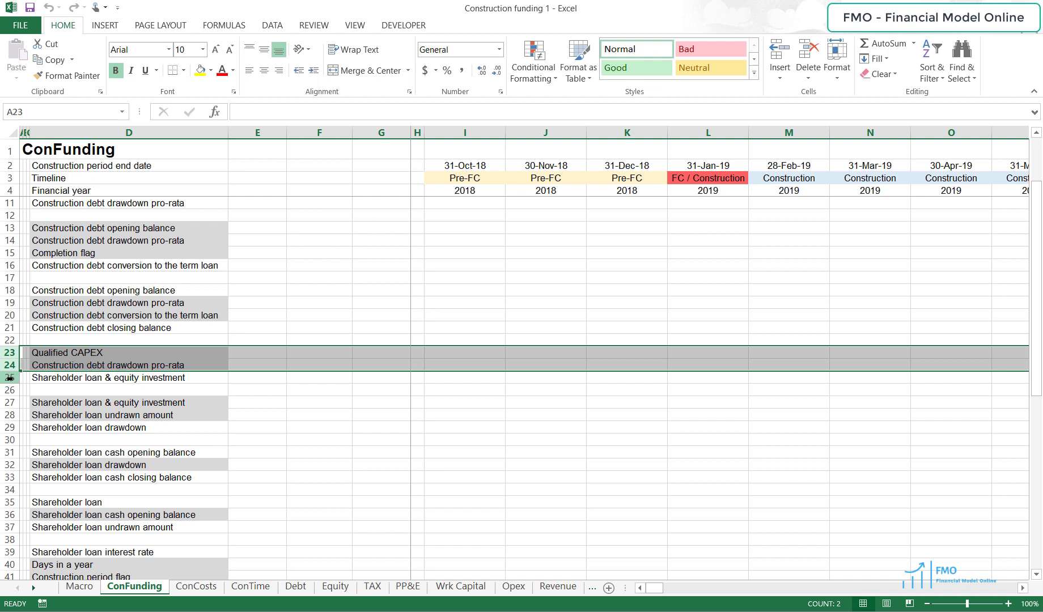
pyautogui.click(10, 377)
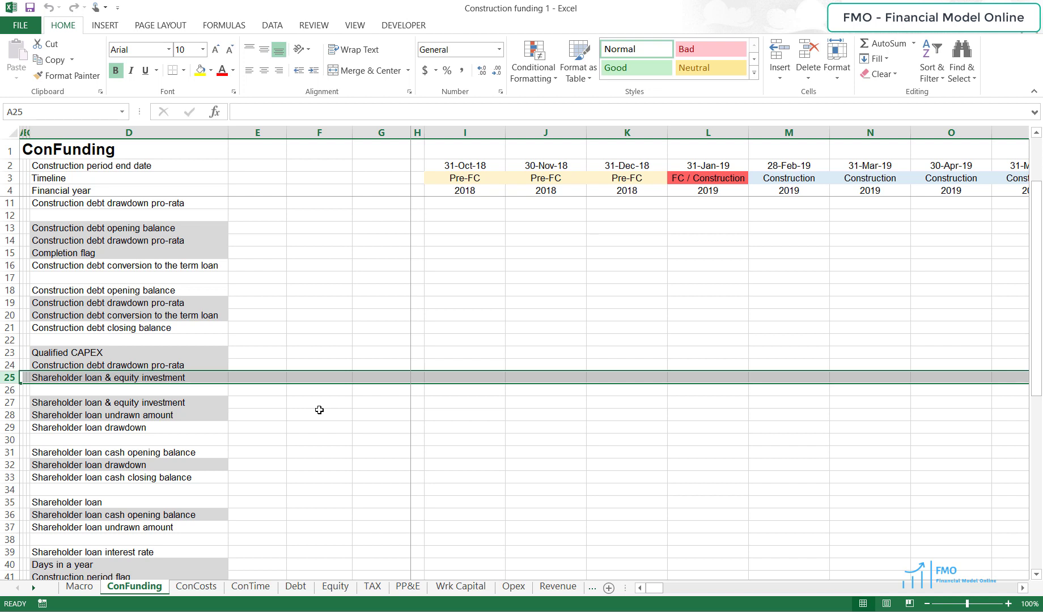
pyautogui.scroll(-2, 319, 410)
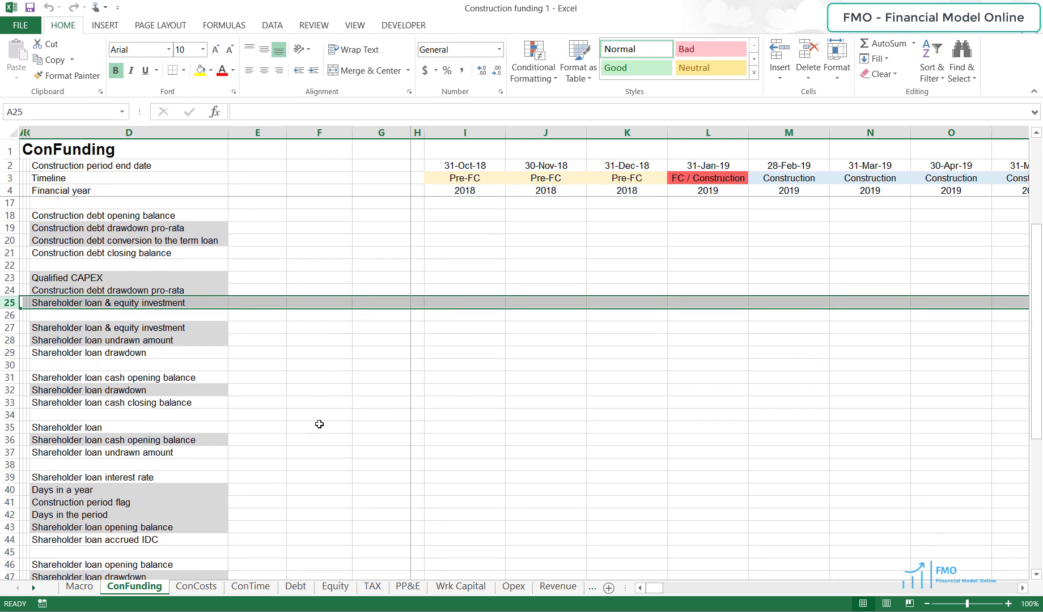
pyautogui.scroll(-1, 320, 424)
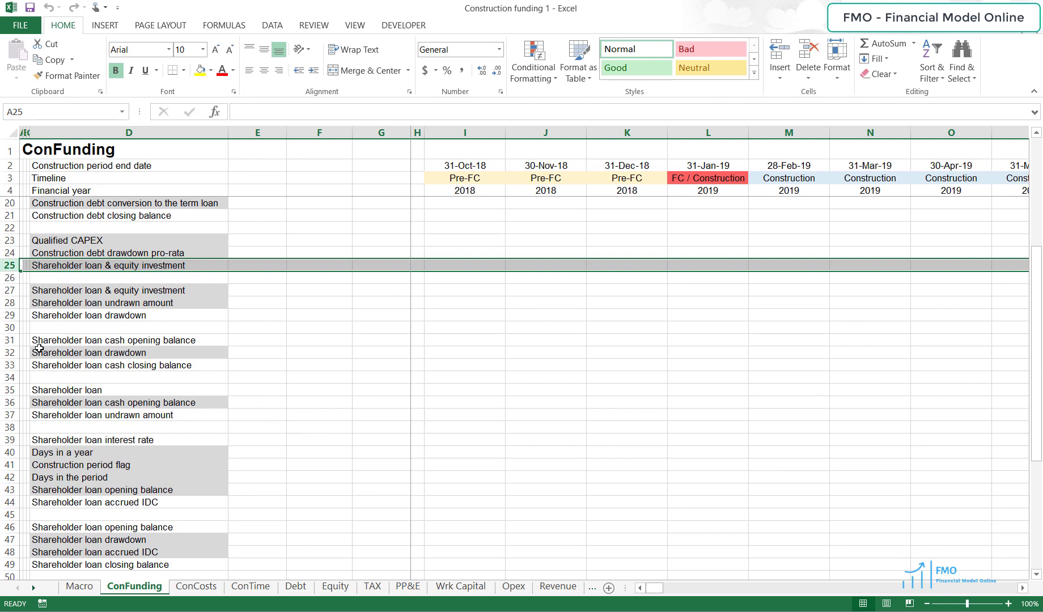
pyautogui.click(11, 366)
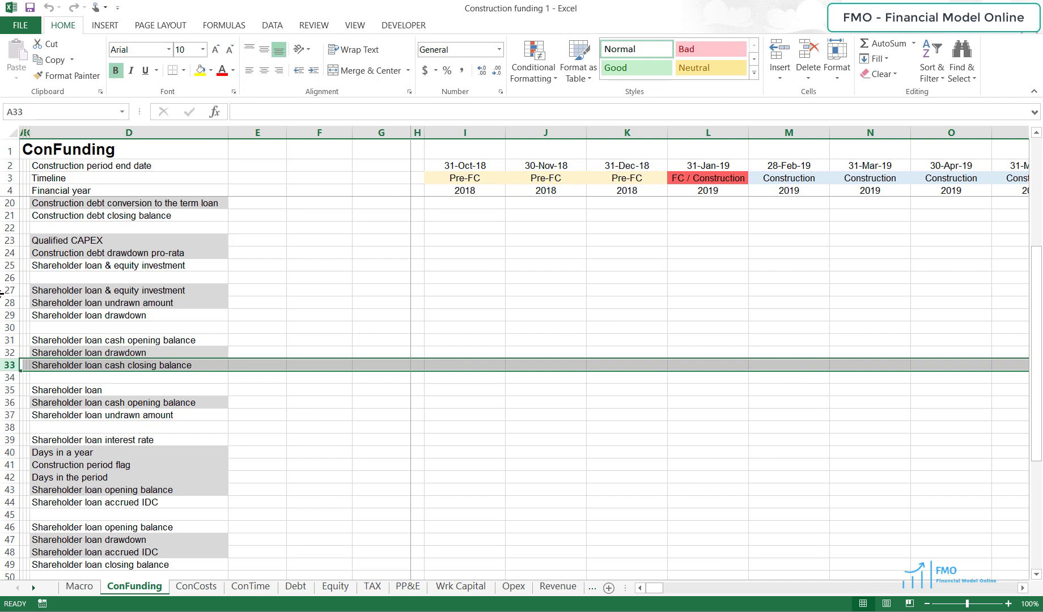
pyautogui.click(10, 352)
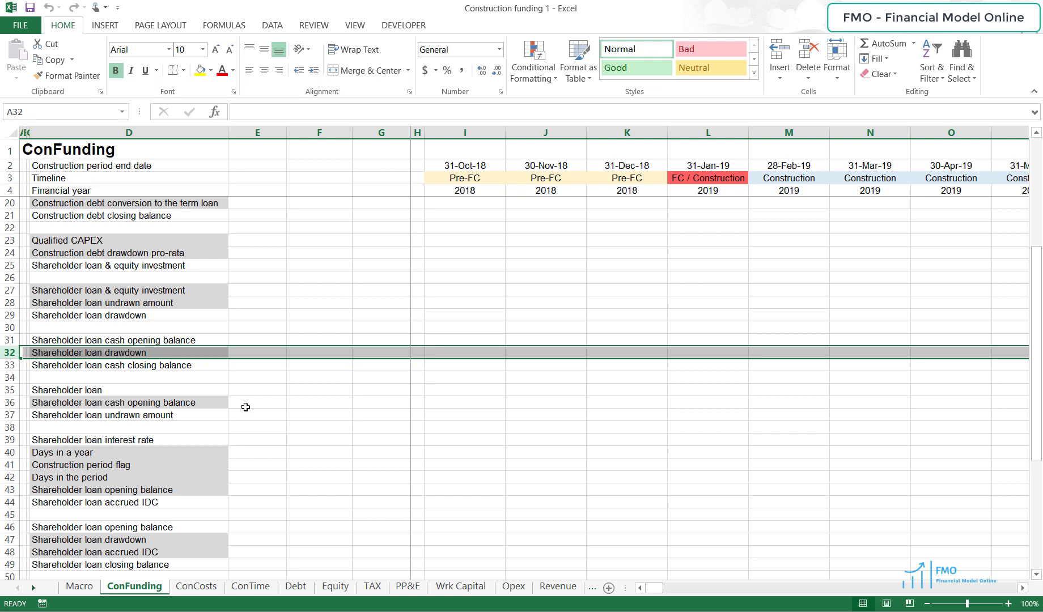
pyautogui.scroll(-3, 244, 407)
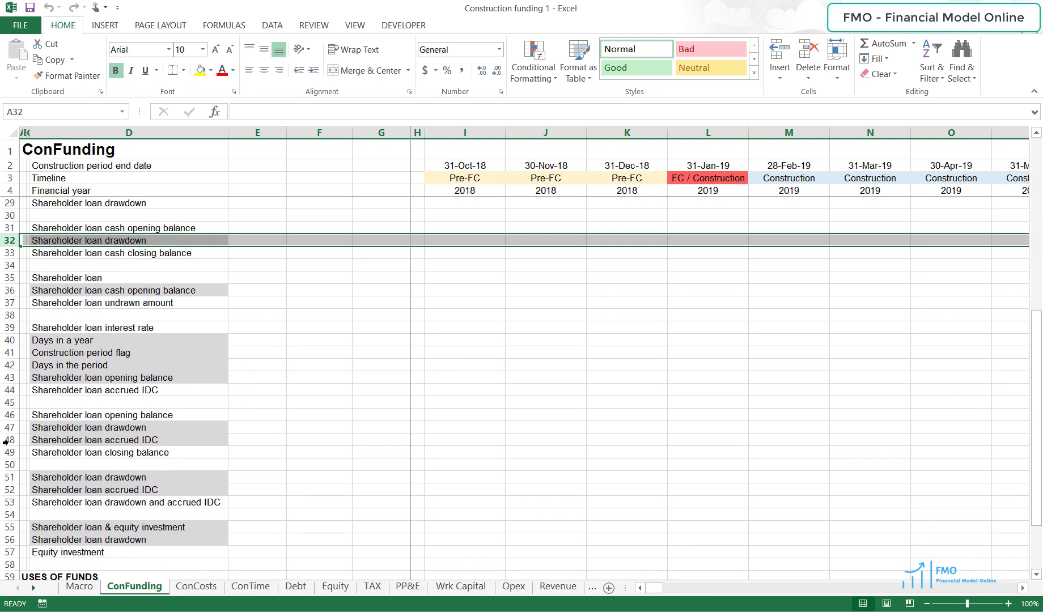
pyautogui.click(9, 452)
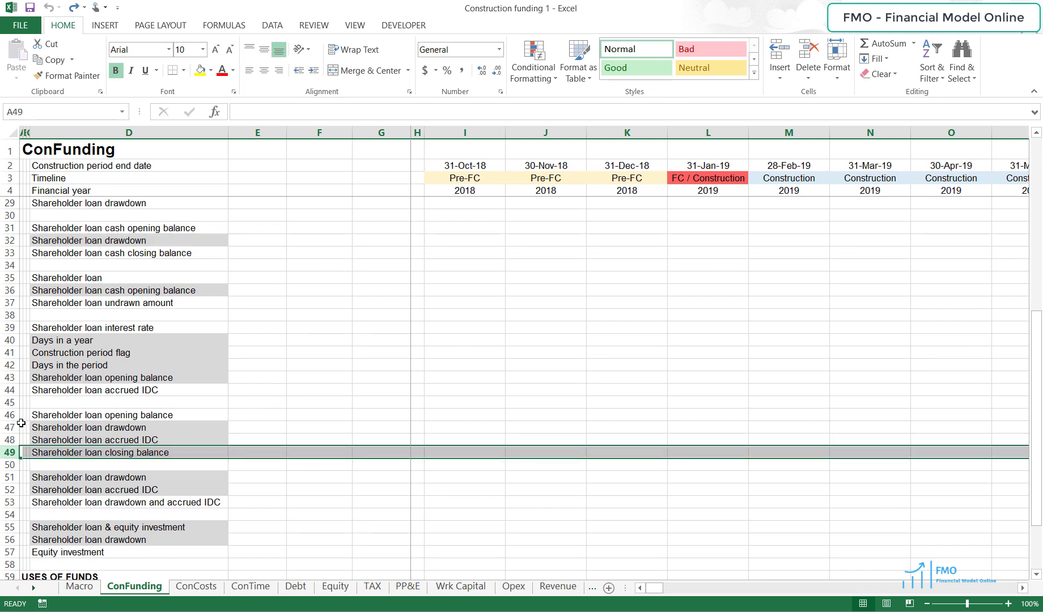
pyautogui.click(10, 427)
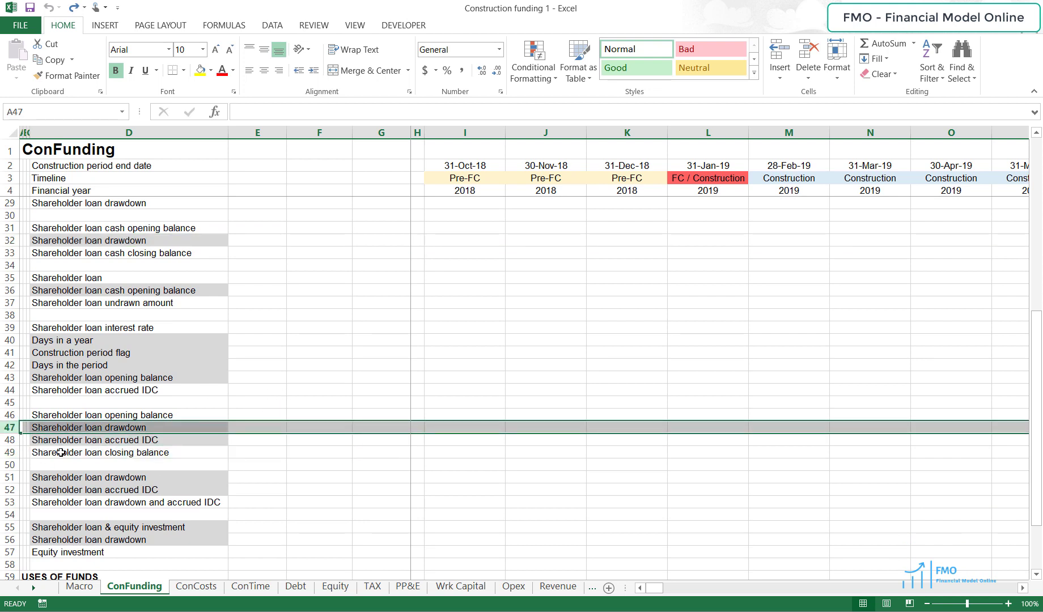
pyautogui.click(10, 440)
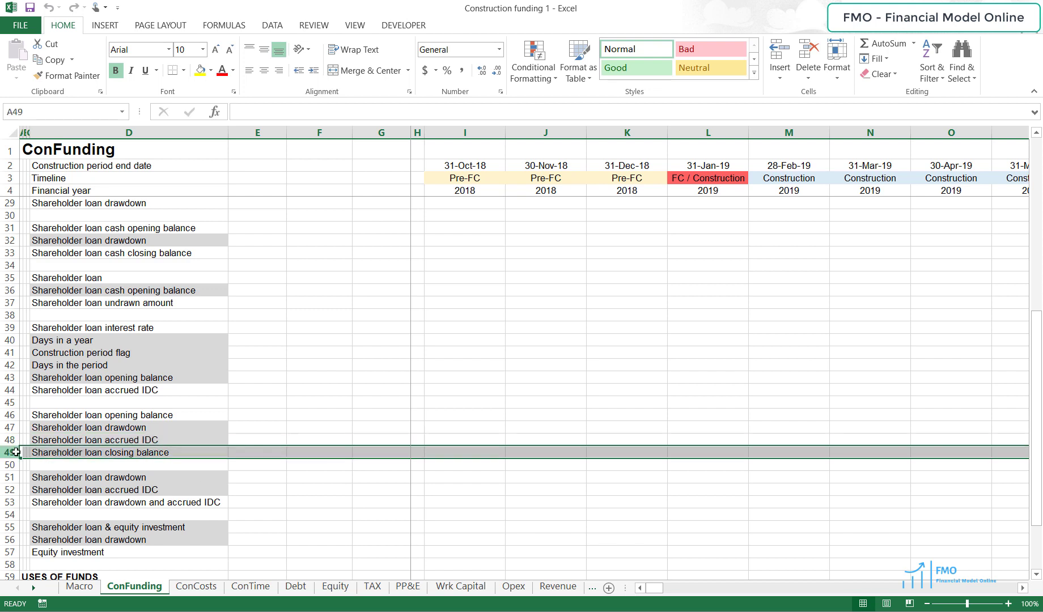
pyautogui.scroll(-2, 219, 469)
pyautogui.scroll(-1, 219, 470)
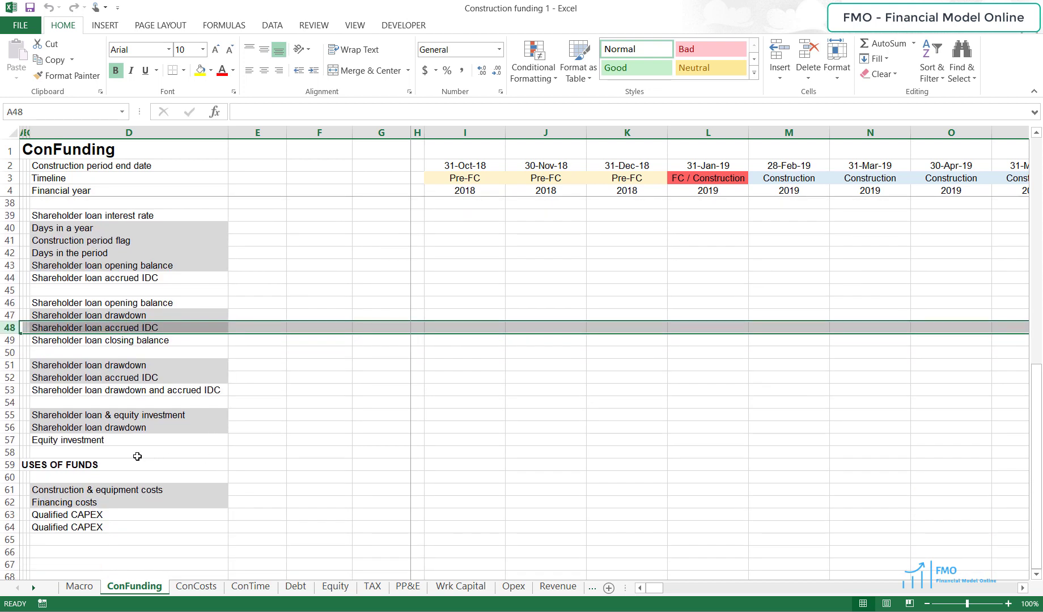
pyautogui.moveTo(3, 415); pyautogui.dragTo(3, 428)
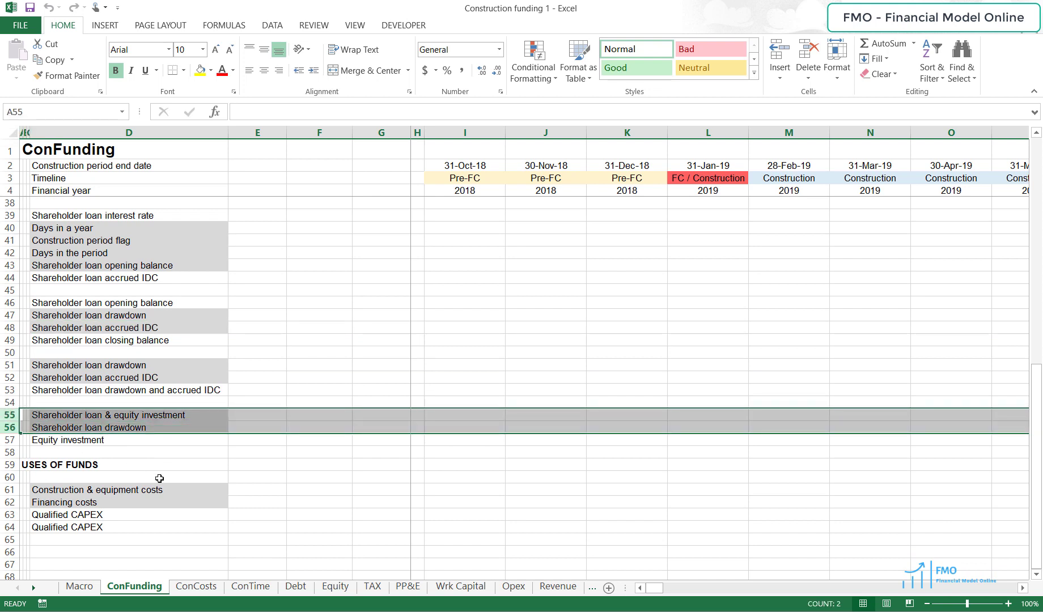
pyautogui.click(3, 440)
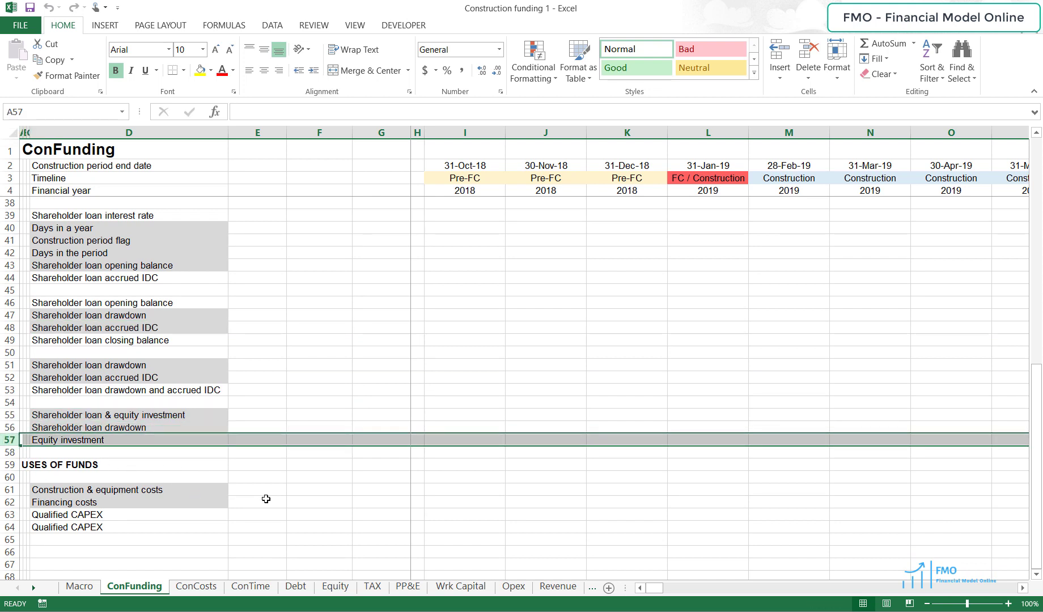